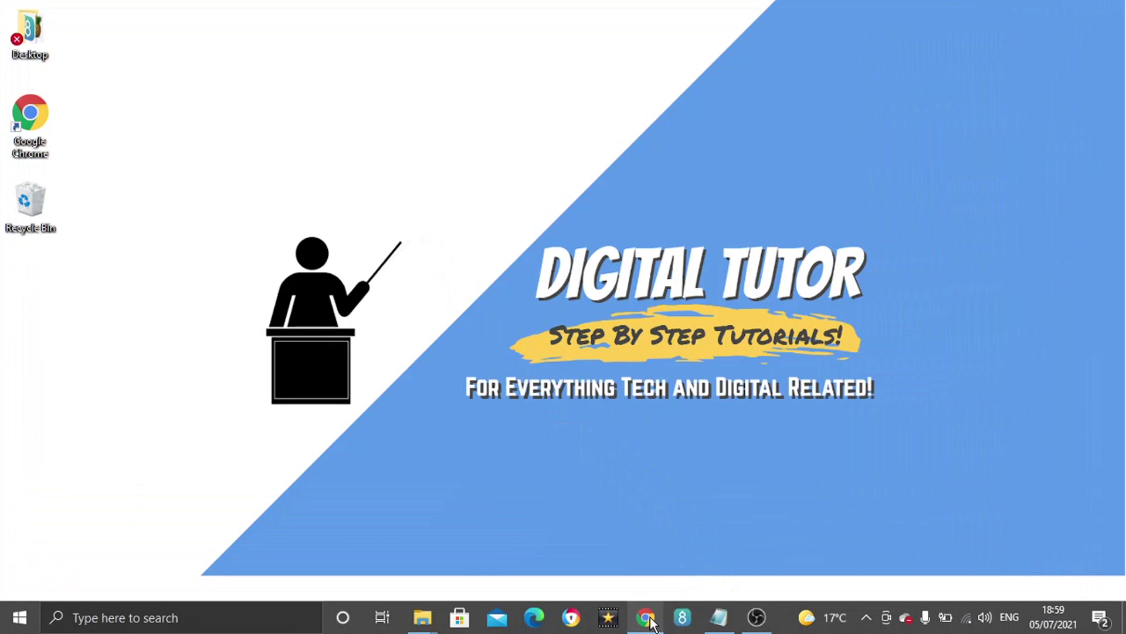
Open the Roblox account settings page in Chrome
{"action": "left_click", "coordinate": [645, 617]}
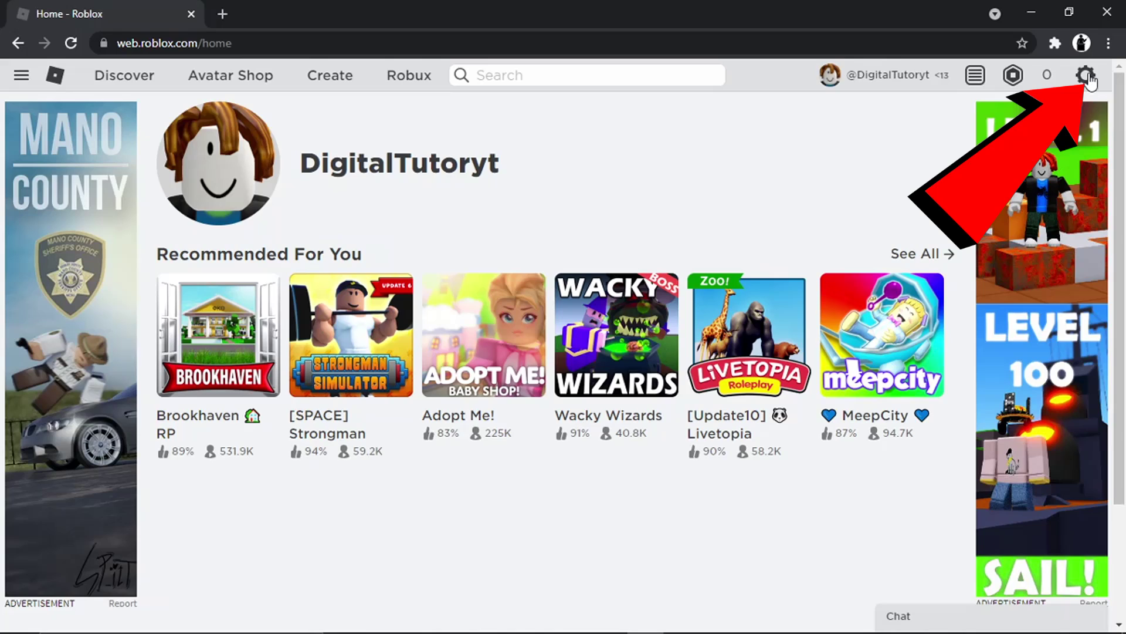
{"action": "left_click", "coordinate": [1087, 76]}
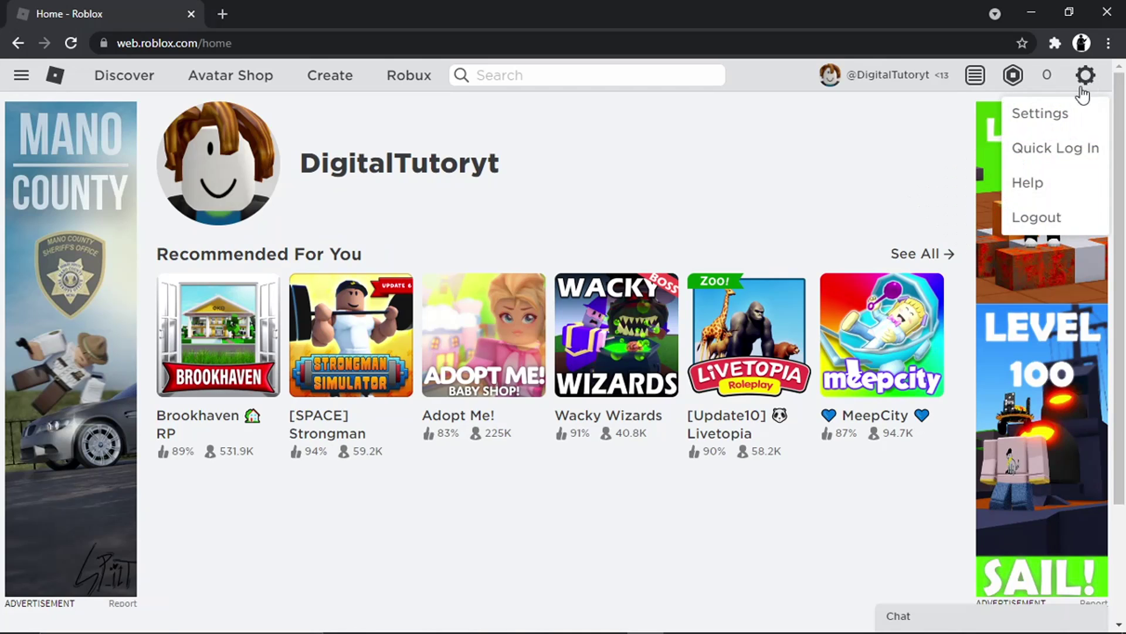
{"action": "left_click", "coordinate": [1049, 113]}
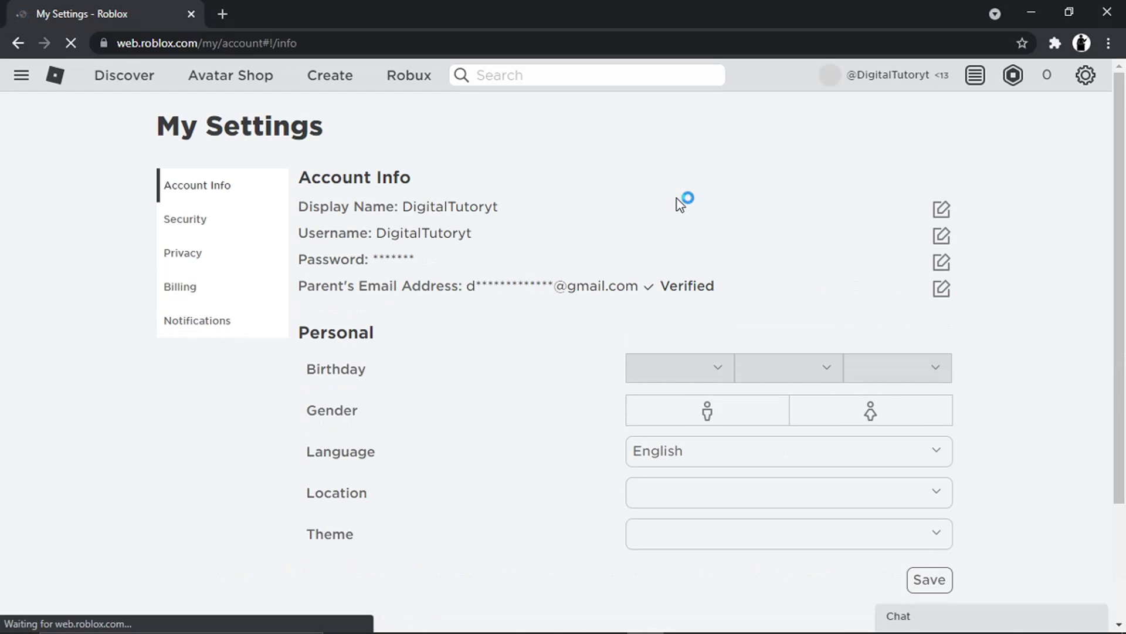
Confirm Location is United Kingdom and save the account settings
{"action": "scroll", "coordinate": [1121, 335], "scroll_direction": "down", "scroll_amount": 1}
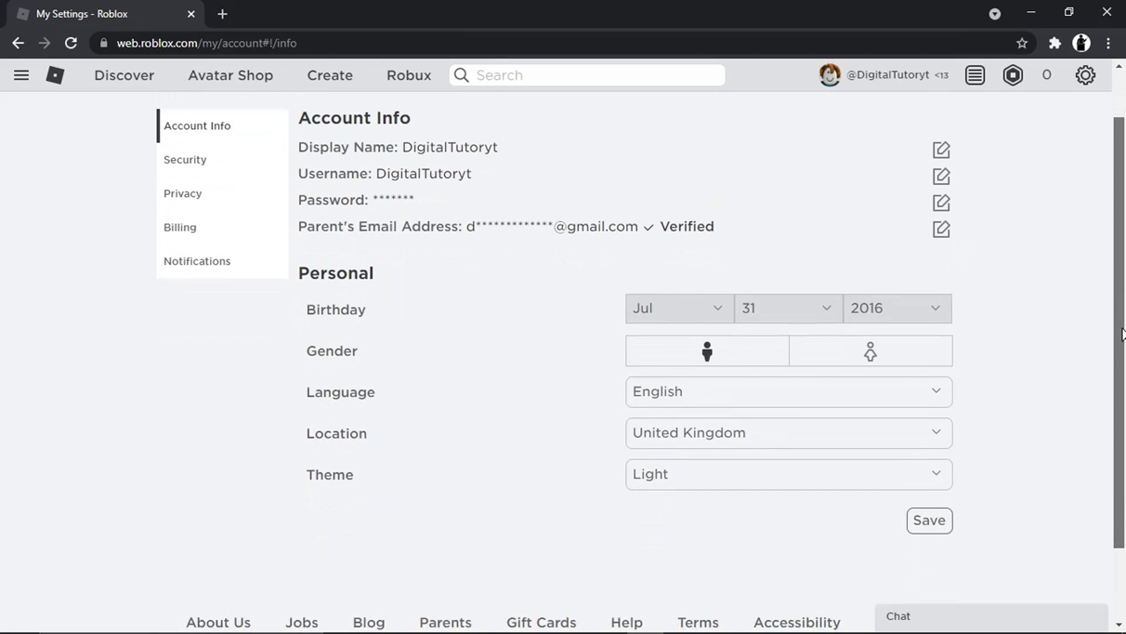
{"action": "scroll", "coordinate": [1122, 334], "scroll_direction": "down", "scroll_amount": 1}
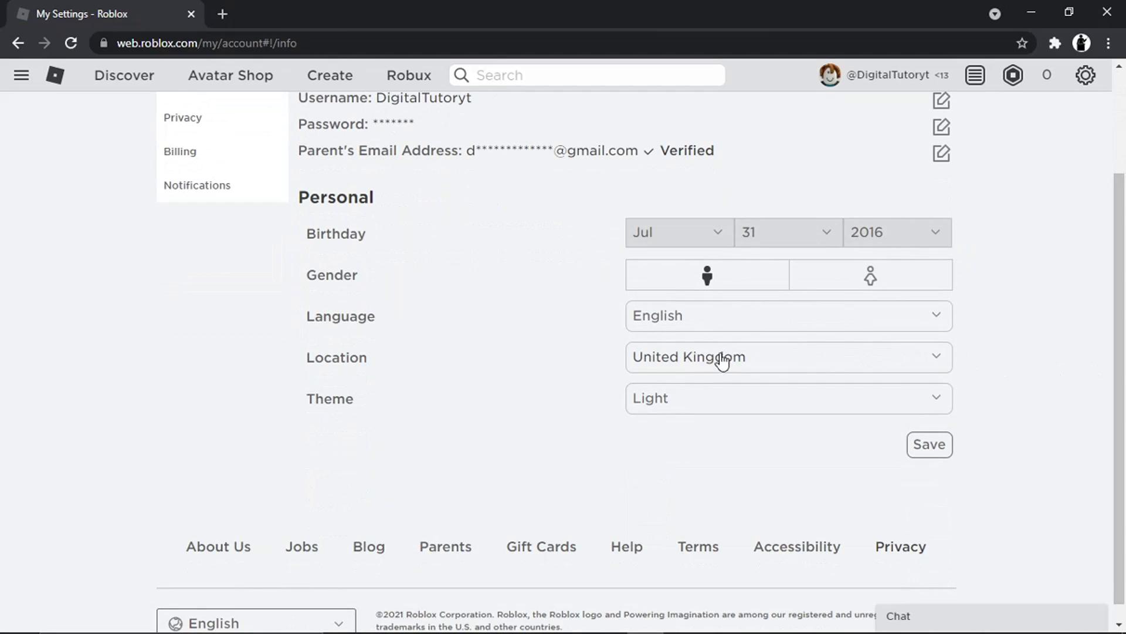
{"action": "left_click_drag", "start_coordinate": [298, 355], "coordinate": [417, 370]}
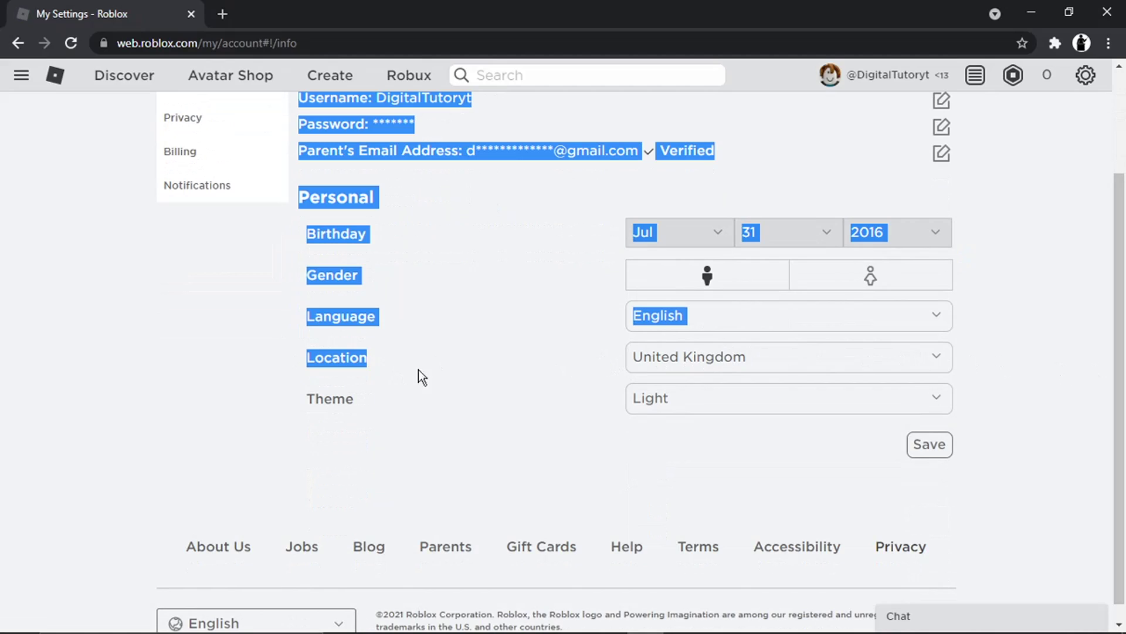
{"action": "left_click", "coordinate": [463, 367]}
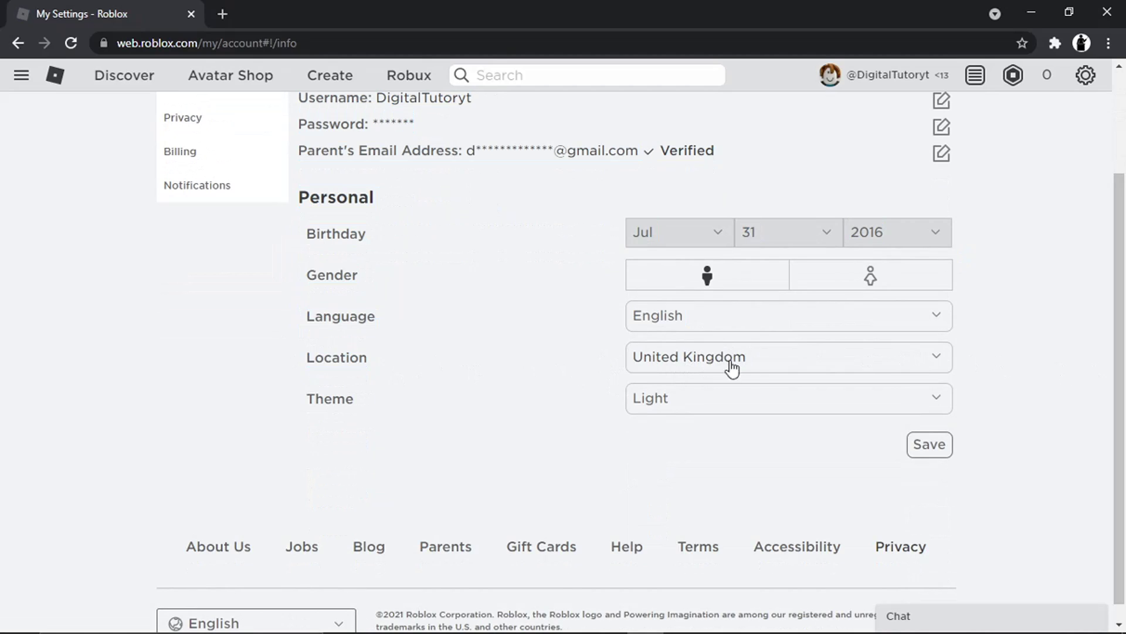
{"action": "left_click", "coordinate": [748, 372]}
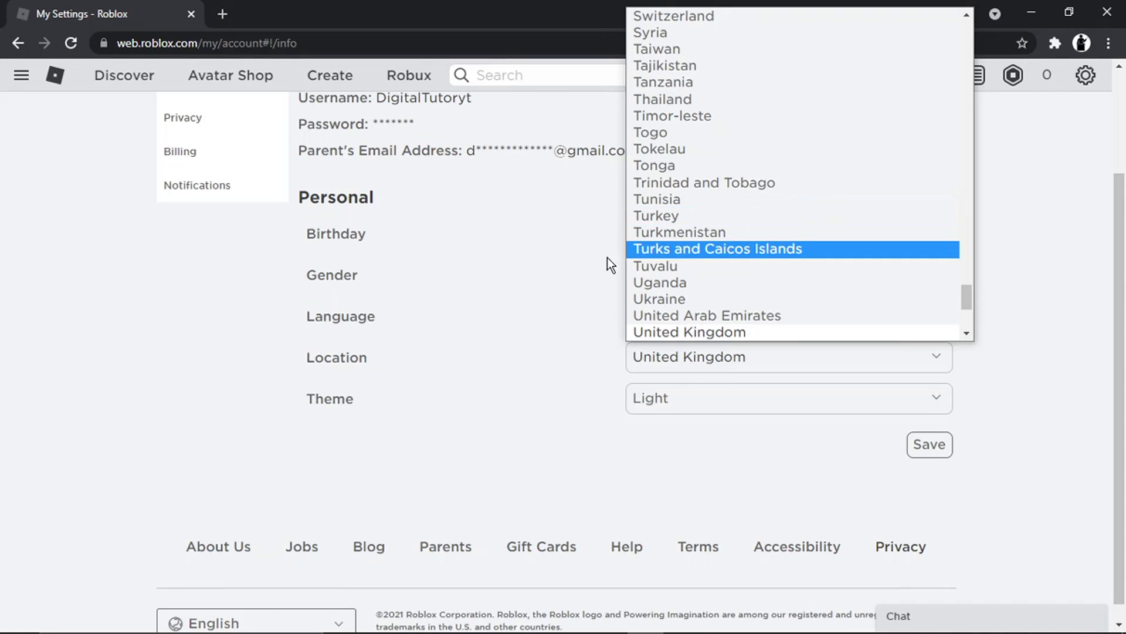
{"action": "left_click", "coordinate": [577, 275]}
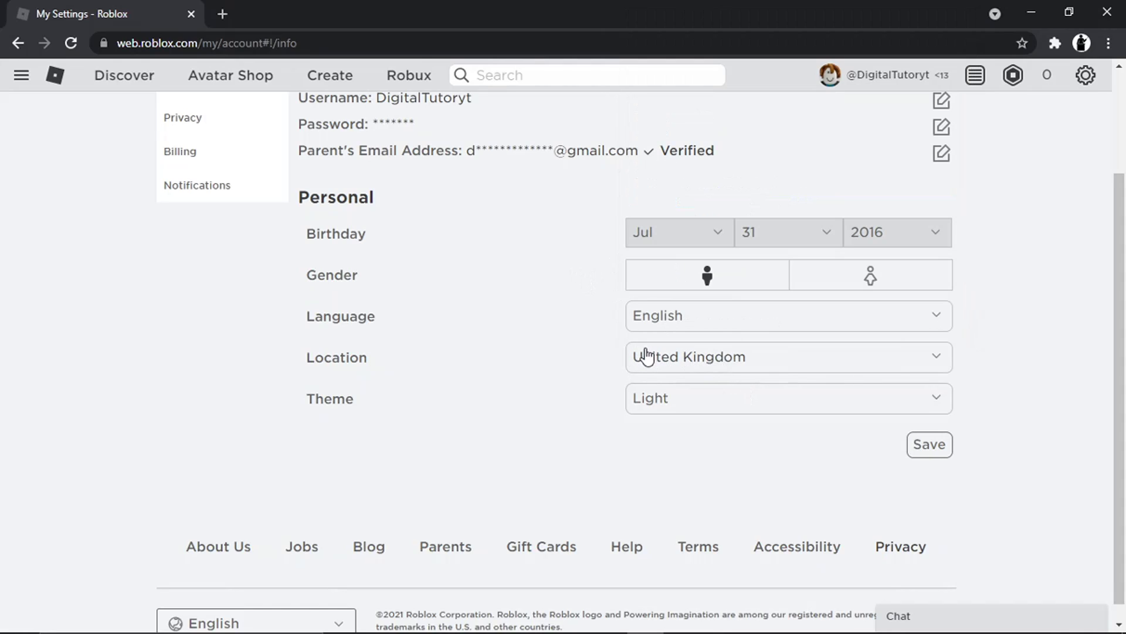
{"action": "left_click", "coordinate": [936, 445]}
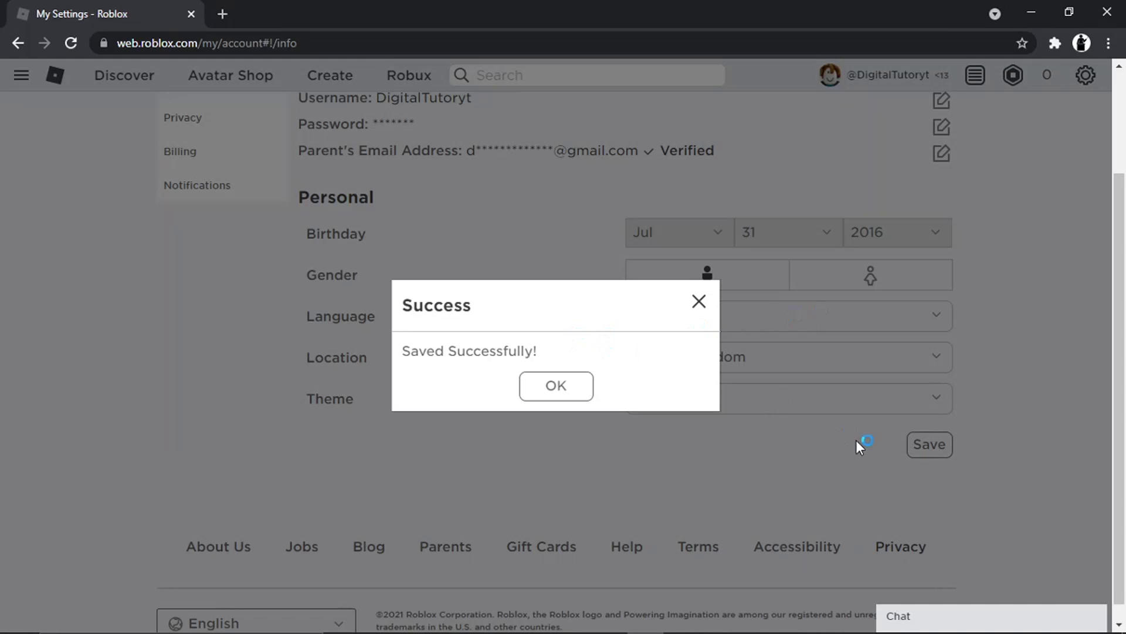
{"action": "left_click", "coordinate": [576, 392]}
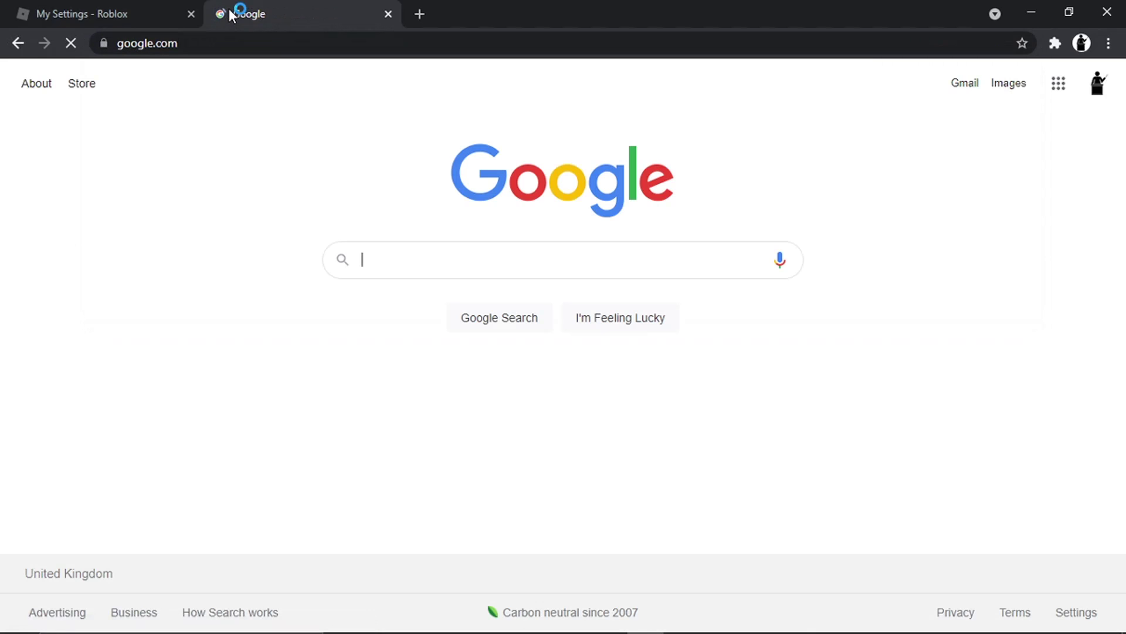
Search Google for 'roblox general connection problems'
{"action": "type", "text": "roblo"}
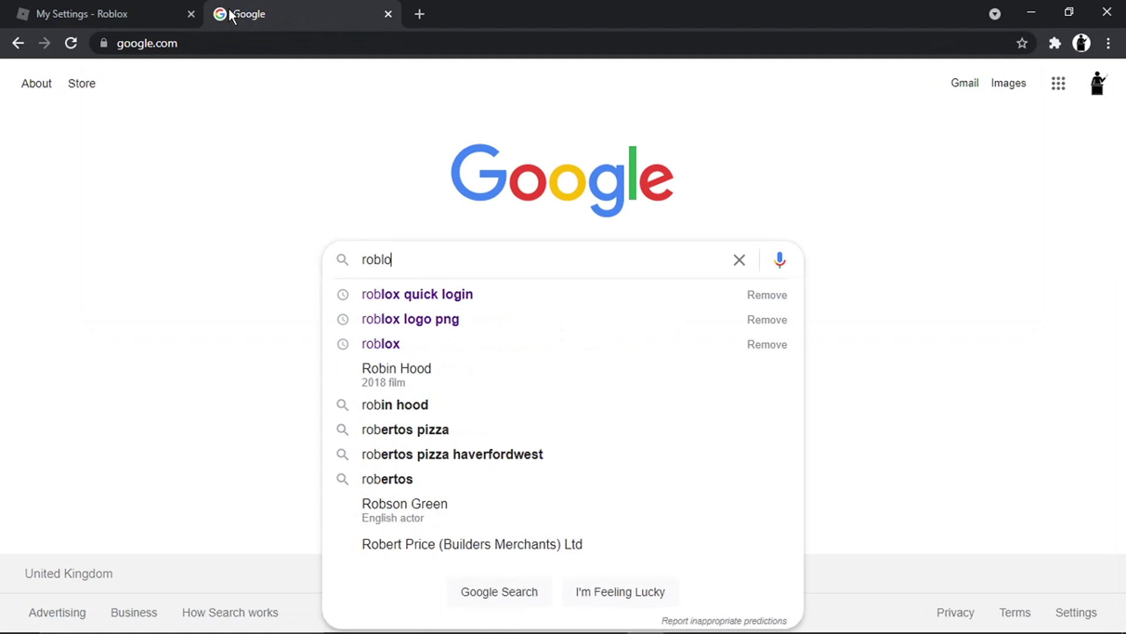
{"action": "type", "text": "x ge"}
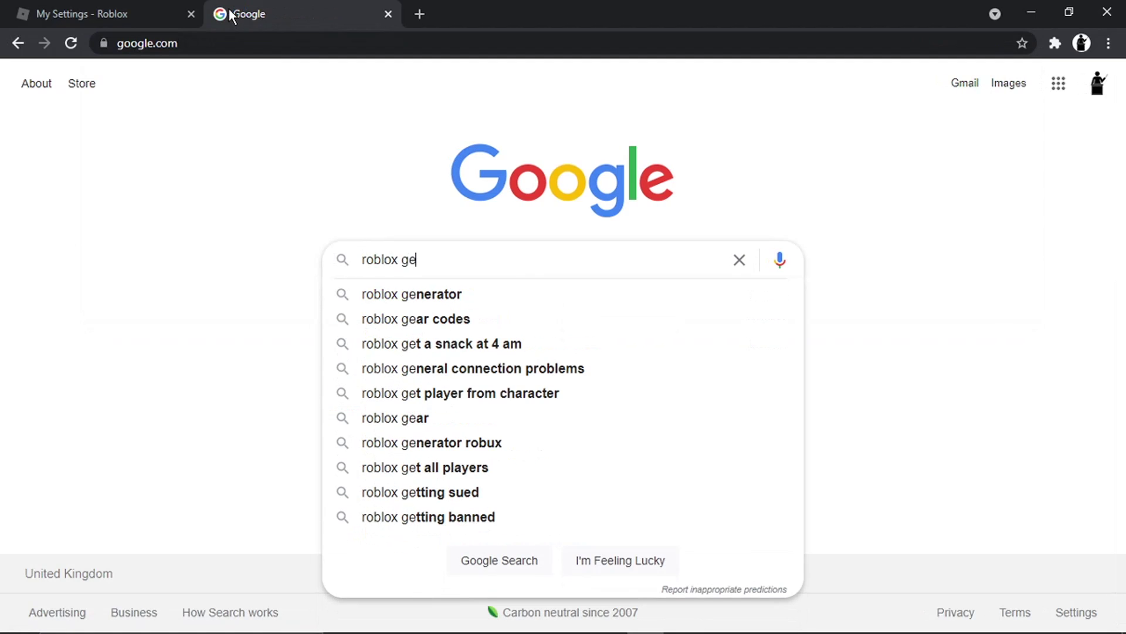
{"action": "type", "text": "neral co"}
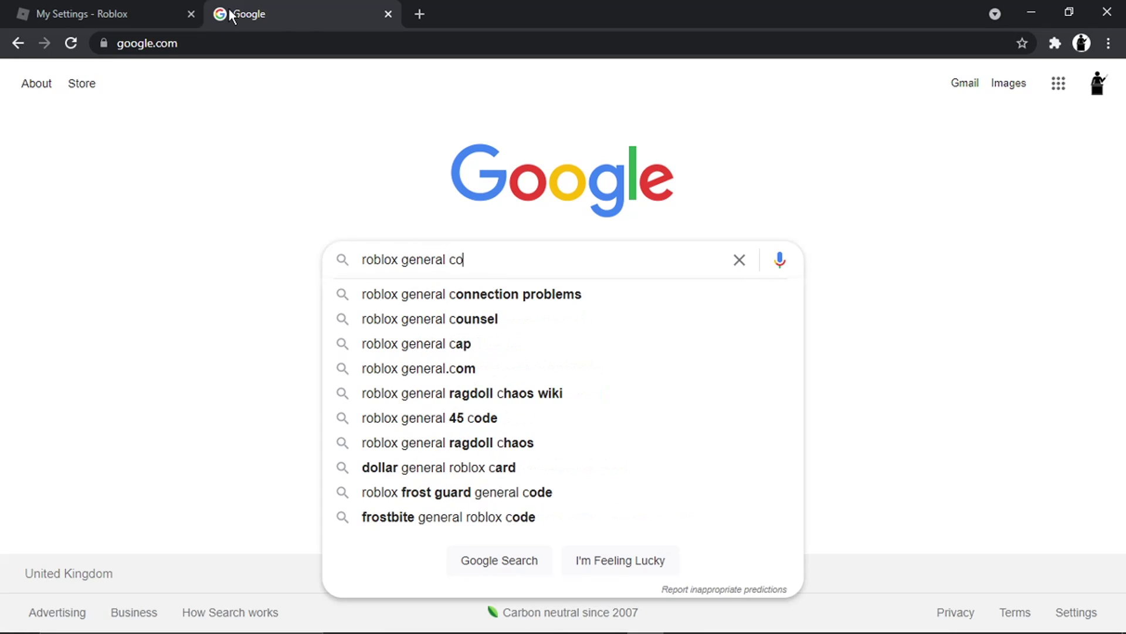
{"action": "type", "text": "nnection"}
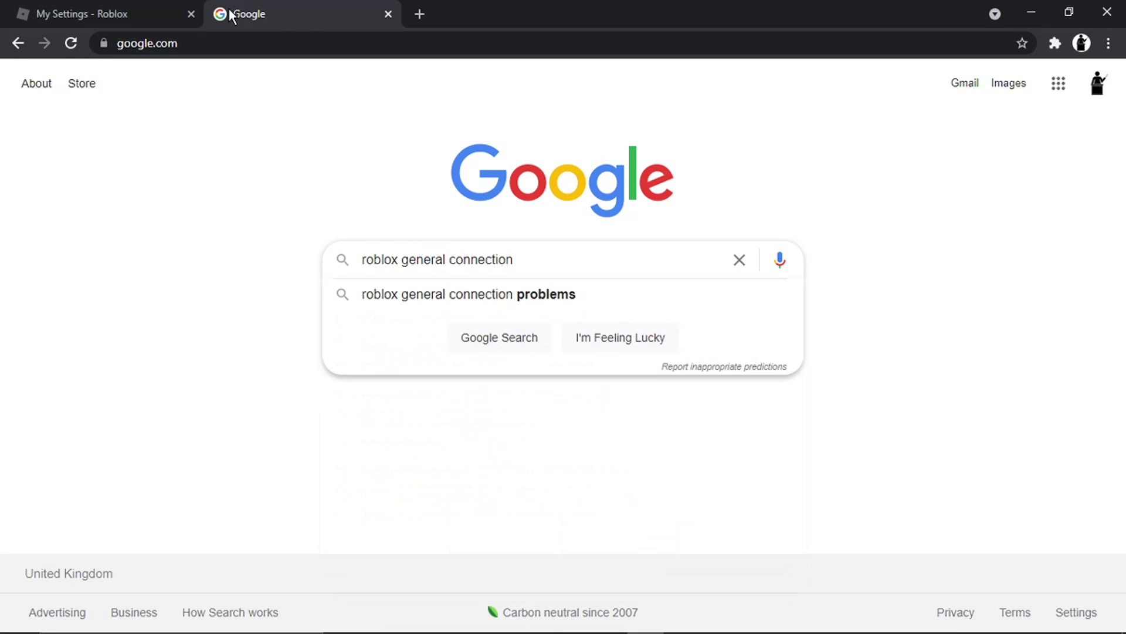
{"action": "left_click", "coordinate": [485, 301]}
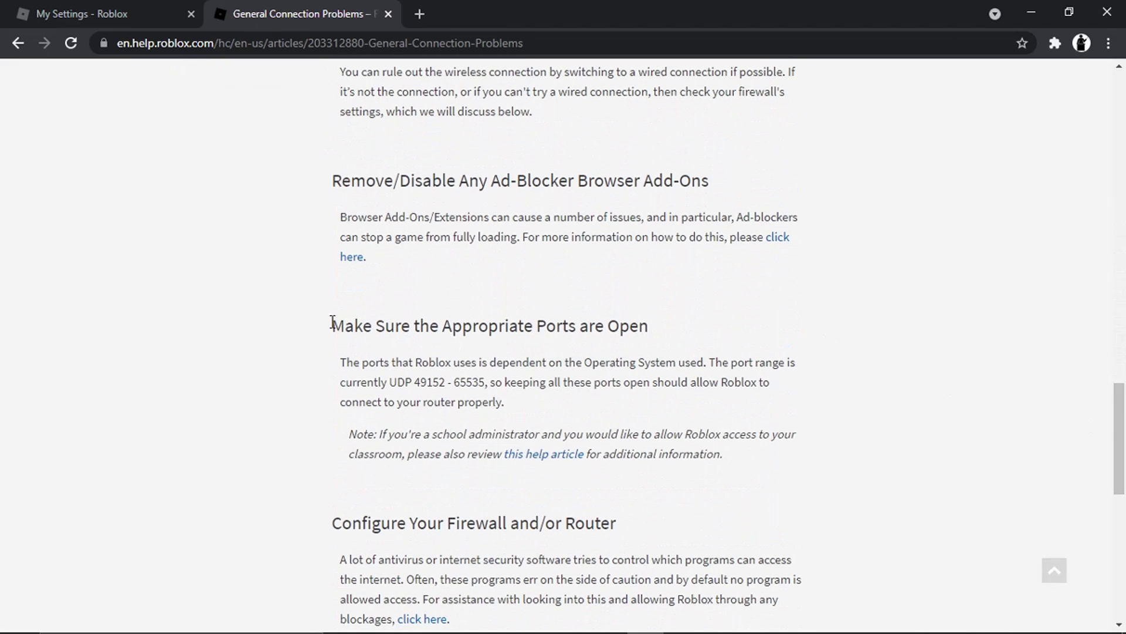
Highlight the open-ports heading and the UDP range 49152 - 65535 in the article
{"action": "left_click_drag", "start_coordinate": [345, 322], "coordinate": [649, 336]}
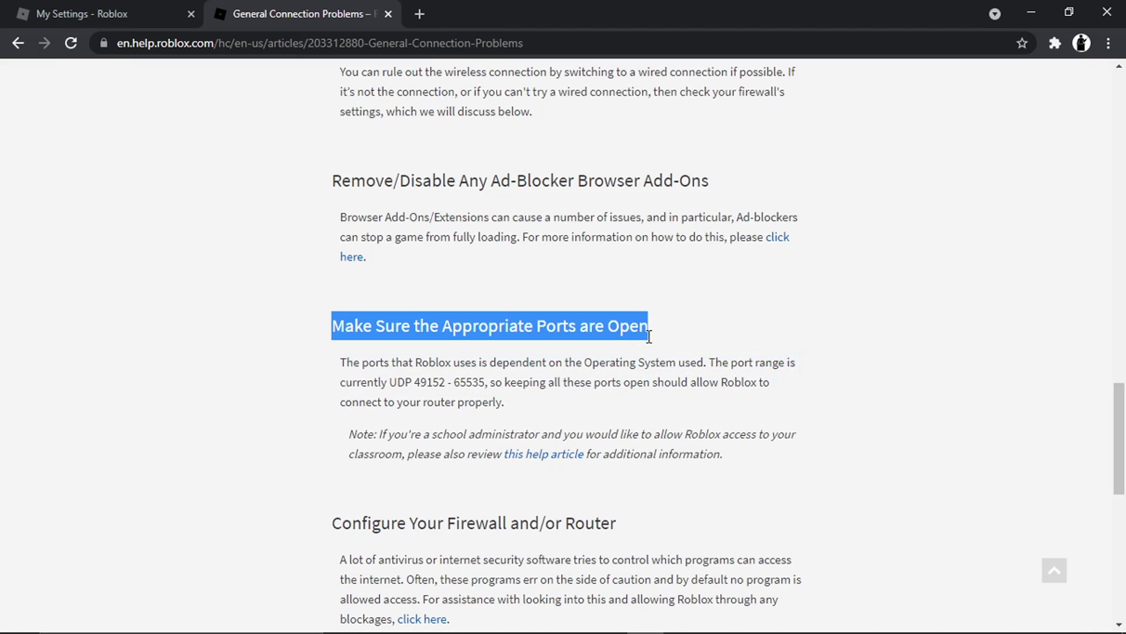
{"action": "double_click", "coordinate": [523, 334]}
{"action": "left_click", "coordinate": [418, 357]}
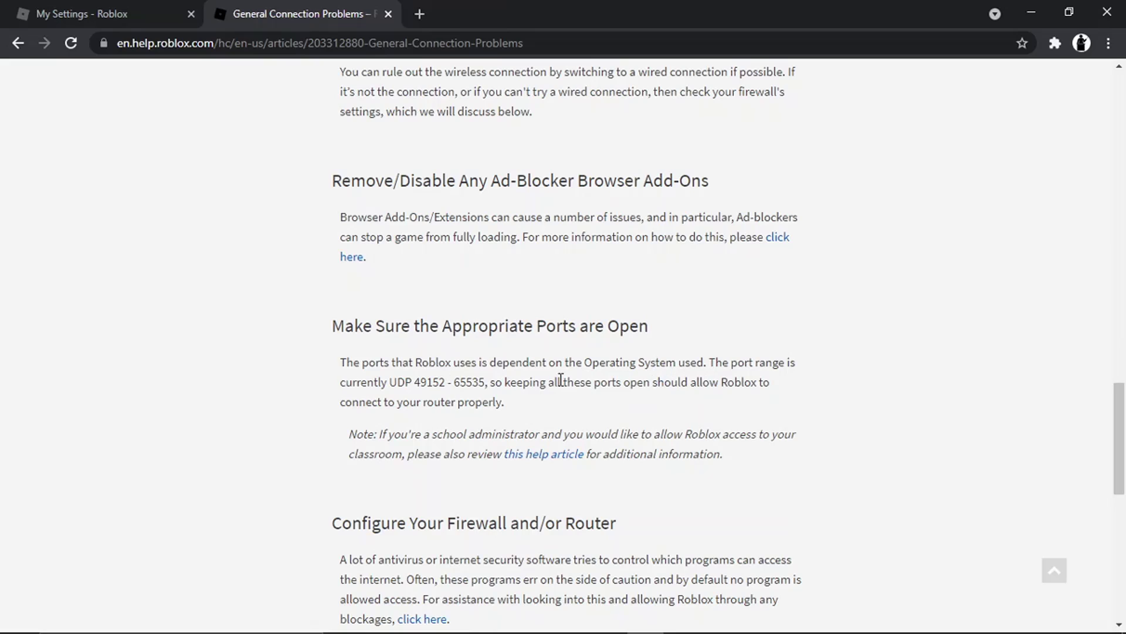
{"action": "left_click_drag", "start_coordinate": [415, 381], "coordinate": [487, 381]}
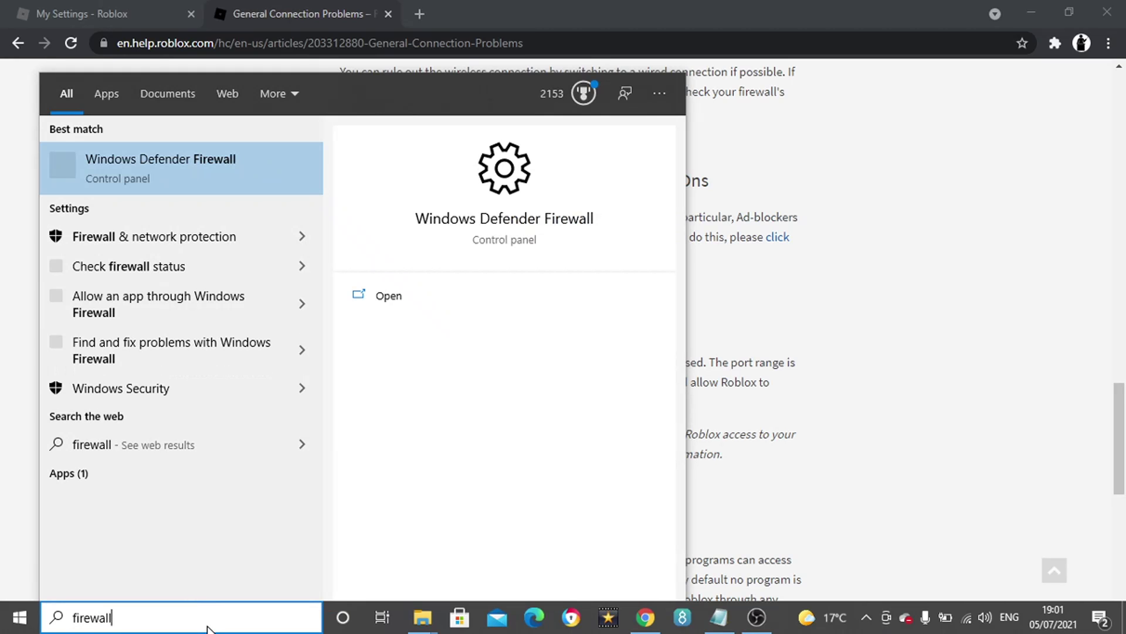
Open Windows Defender Firewall and go to its Advanced settings
{"action": "left_click", "coordinate": [140, 174]}
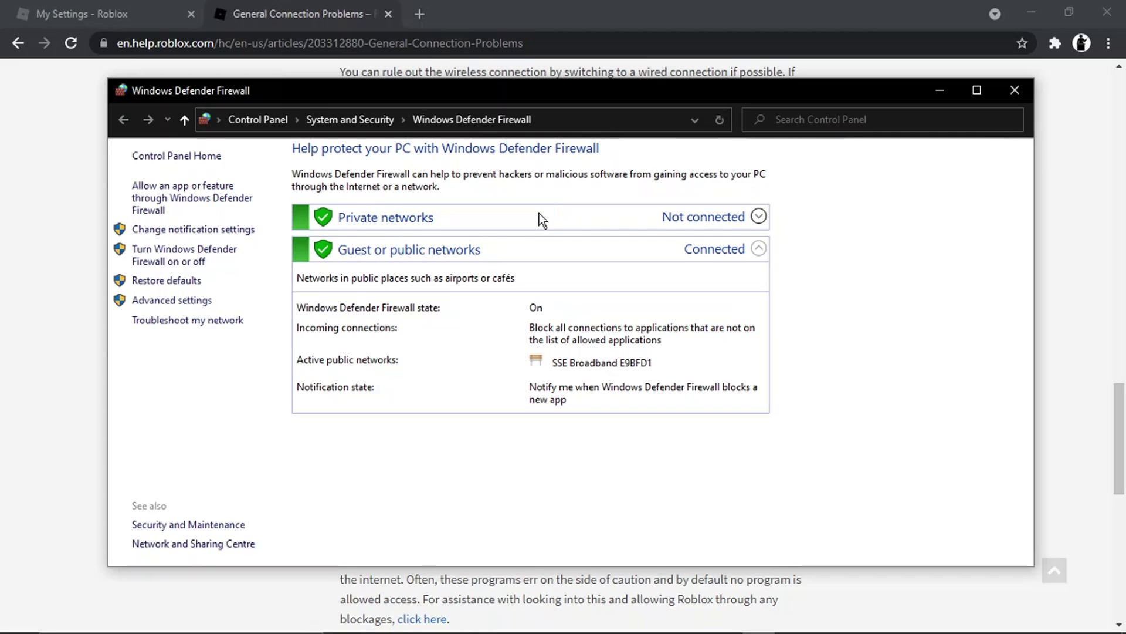
{"action": "left_click", "coordinate": [191, 303]}
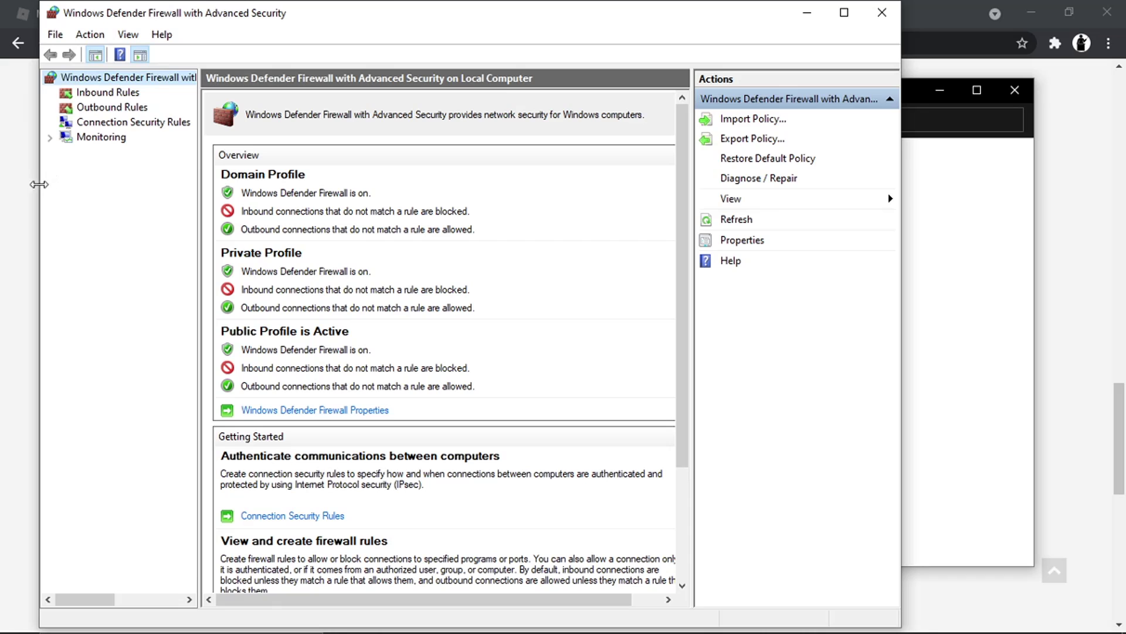
Start a new inbound Port rule, then return to the Roblox help article
{"action": "left_click", "coordinate": [109, 97]}
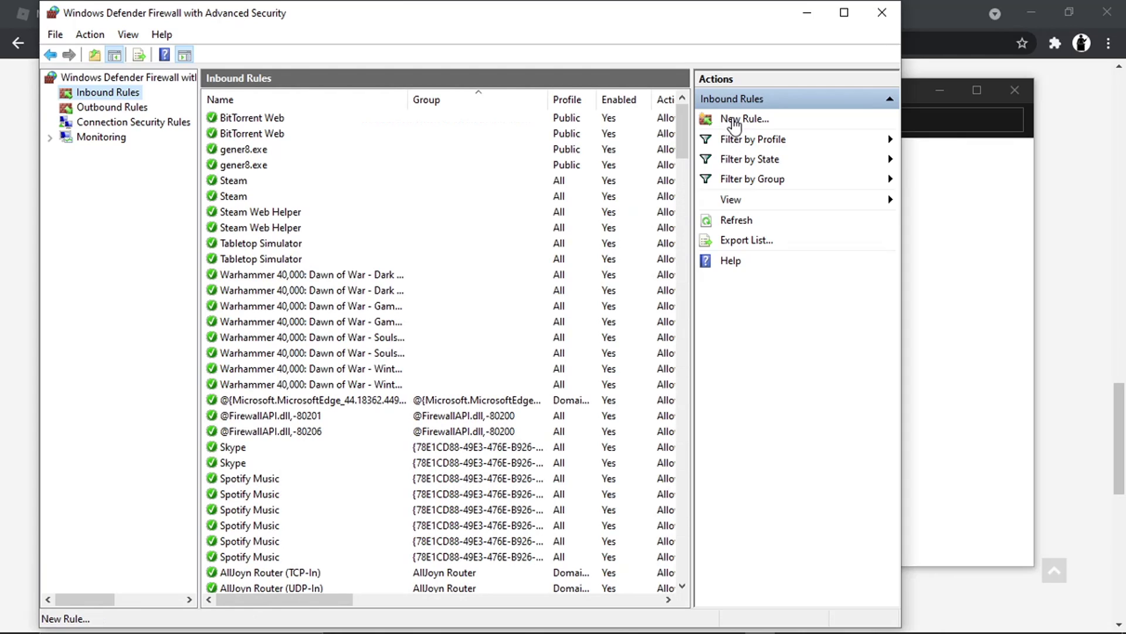
{"action": "left_click", "coordinate": [734, 120]}
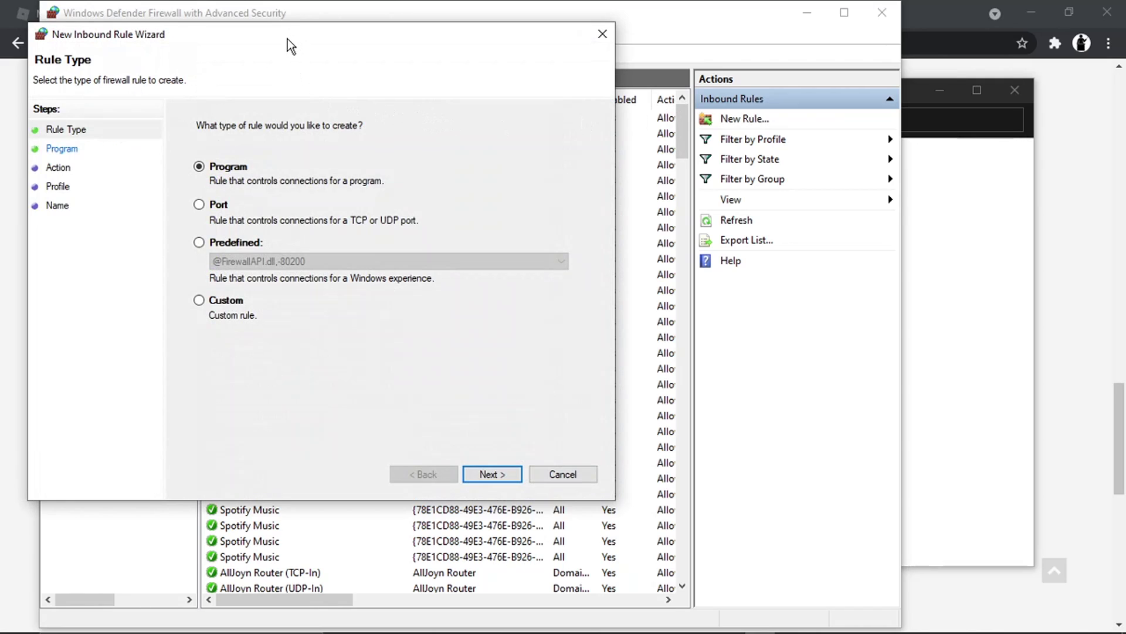
{"action": "left_click_drag", "start_coordinate": [288, 38], "coordinate": [416, 93]}
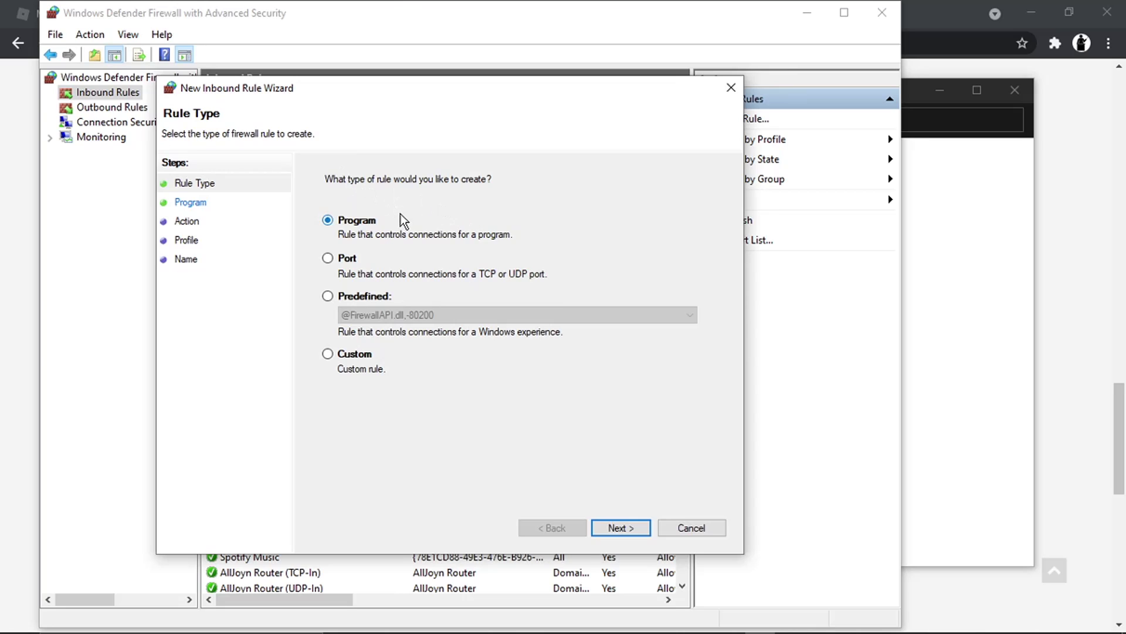
{"action": "left_click", "coordinate": [329, 259]}
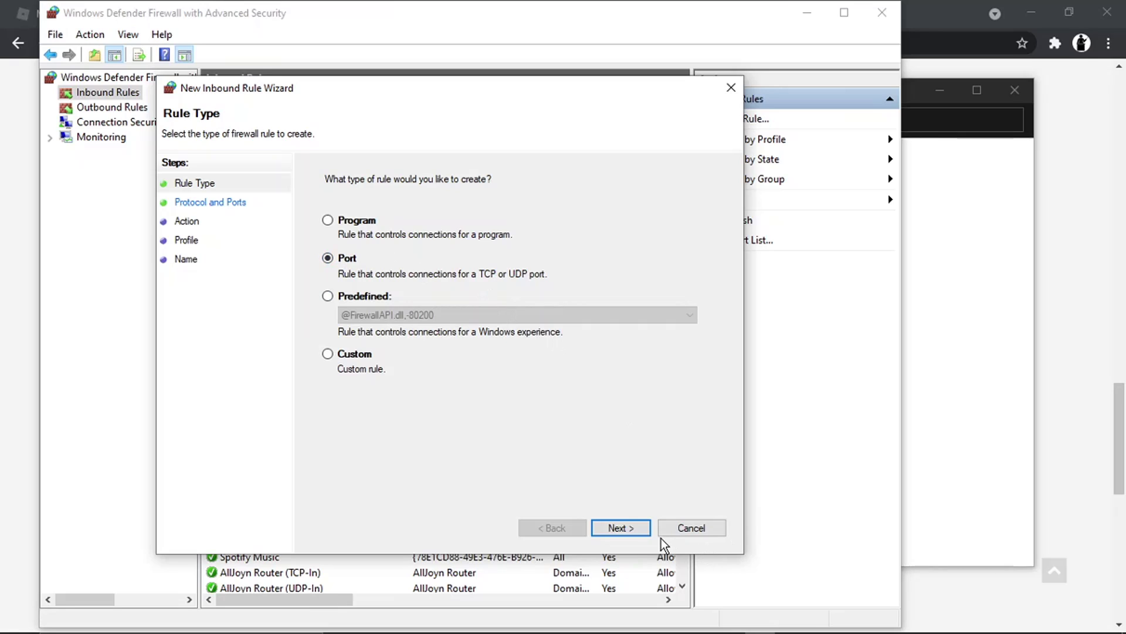
{"action": "left_click", "coordinate": [631, 526]}
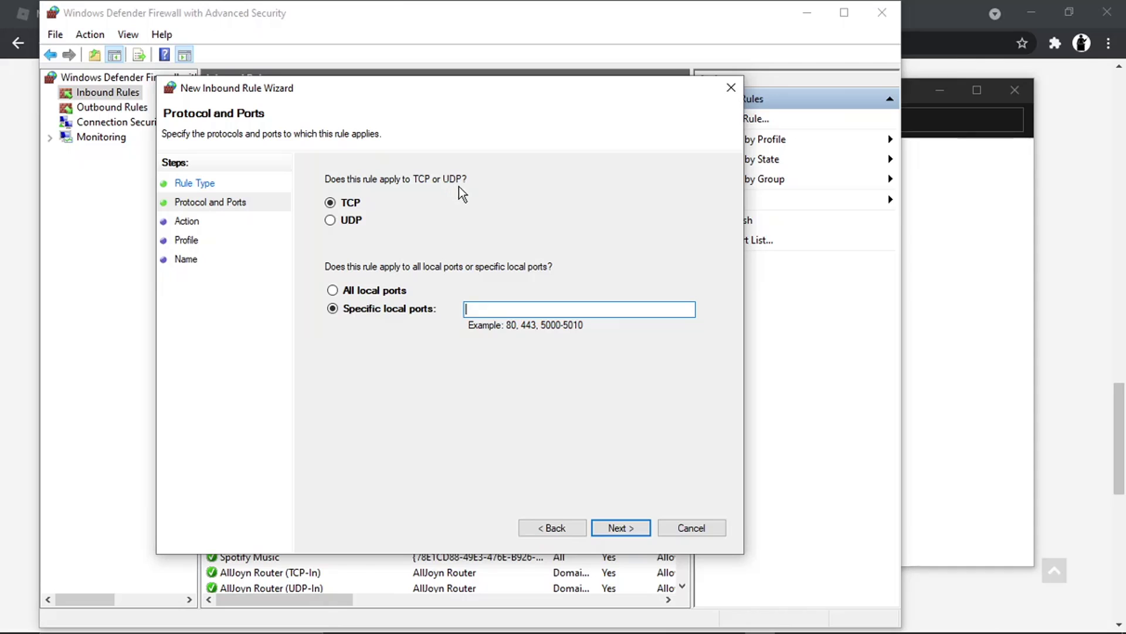
{"action": "key", "text": "alt+Tab"}
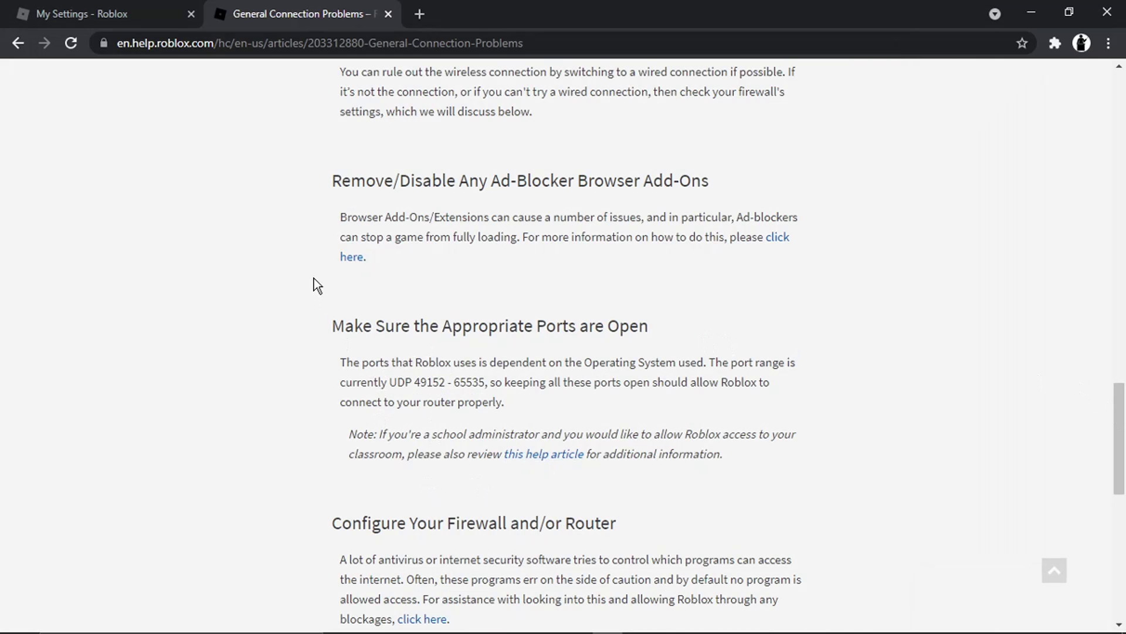
Copy the port range 49152 - 65535 from the article and return to the rule wizard
{"action": "left_click_drag", "start_coordinate": [390, 382], "coordinate": [413, 382]}
{"action": "left_click", "coordinate": [410, 382]}
{"action": "left_click_drag", "start_coordinate": [418, 382], "coordinate": [487, 384]}
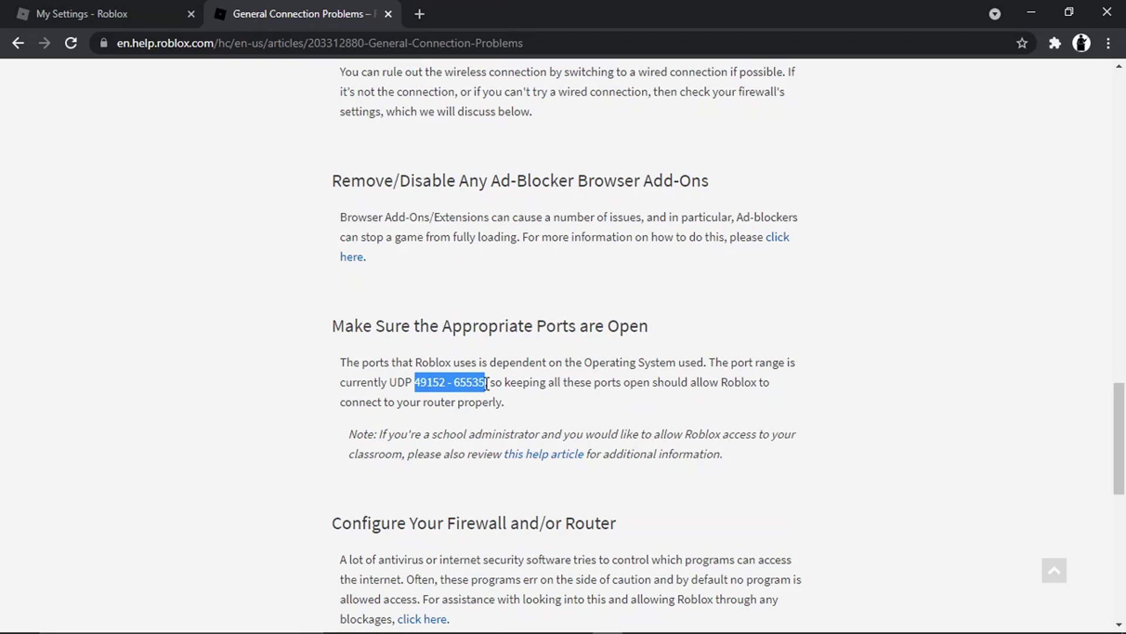
{"action": "right_click", "coordinate": [452, 379]}
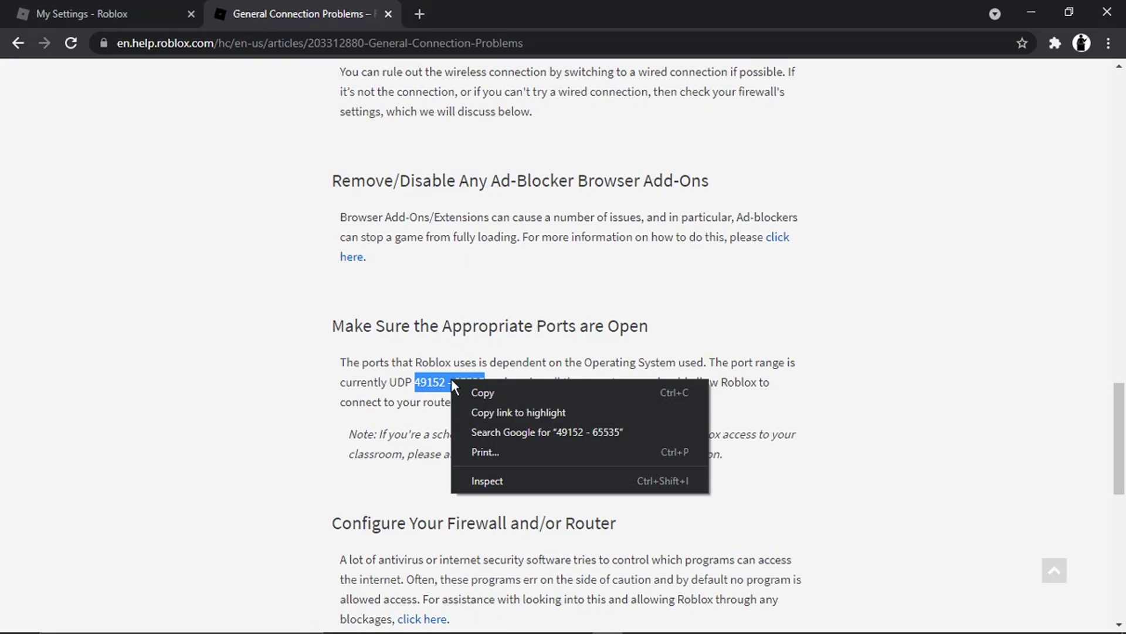
{"action": "left_click", "coordinate": [471, 387]}
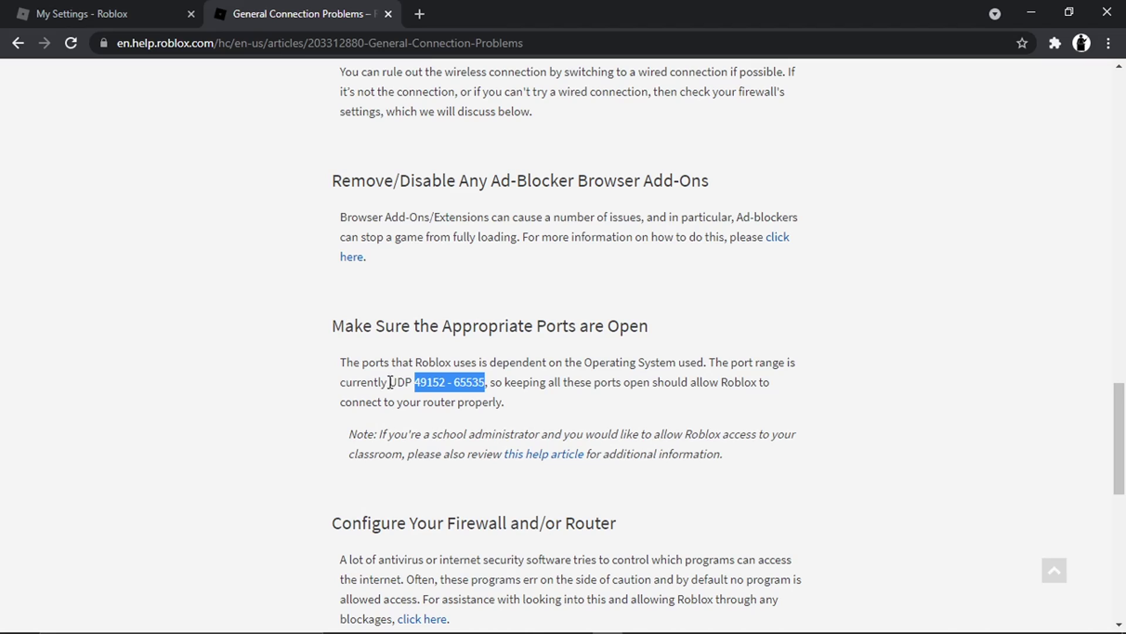
{"action": "mouse_move", "coordinate": [587, 632]}
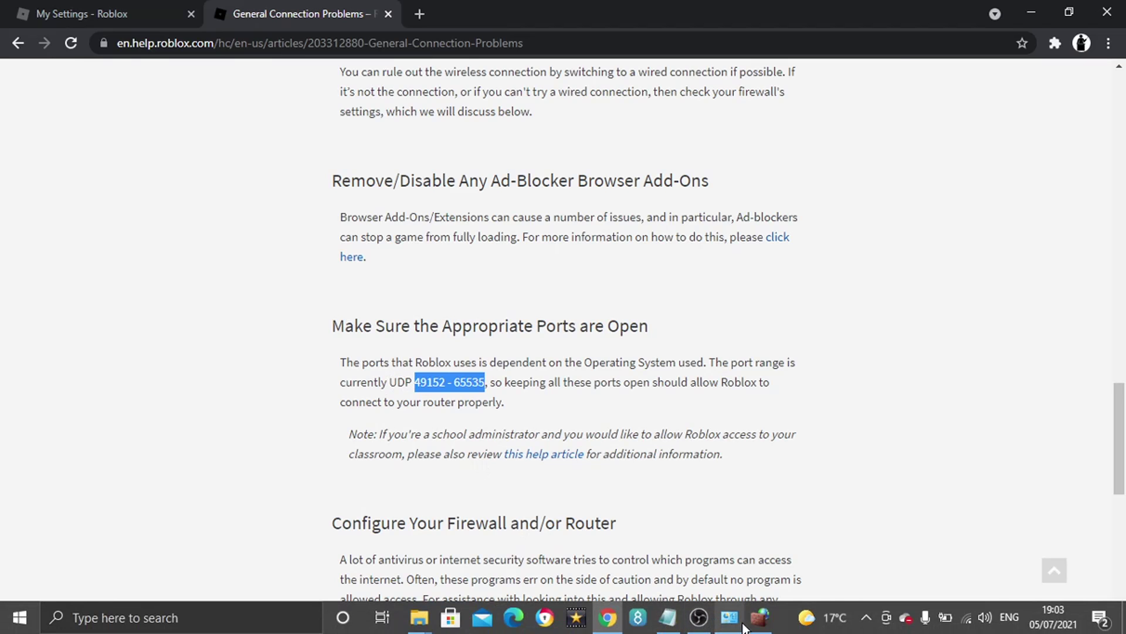
{"action": "left_click", "coordinate": [759, 617]}
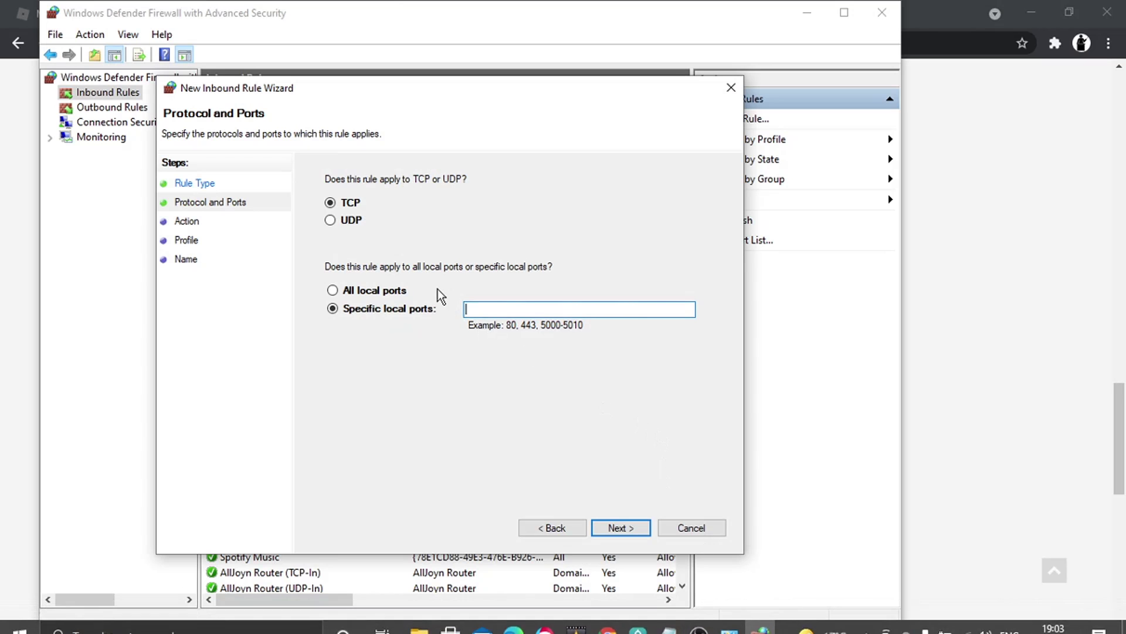
{"action": "left_click", "coordinate": [331, 220]}
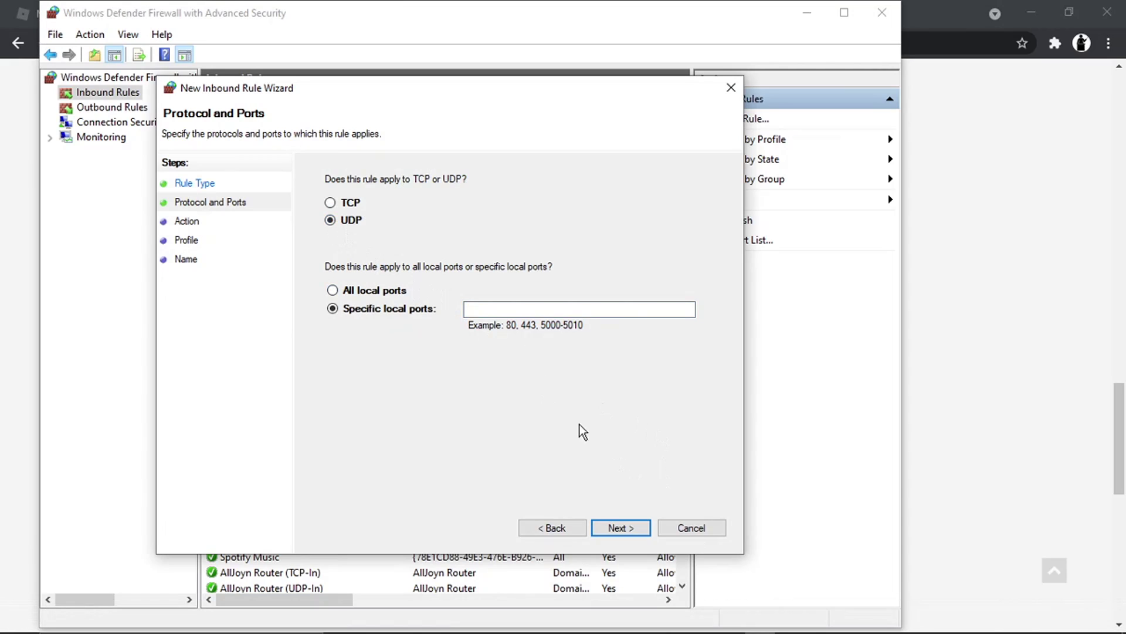
{"action": "left_click", "coordinate": [524, 310]}
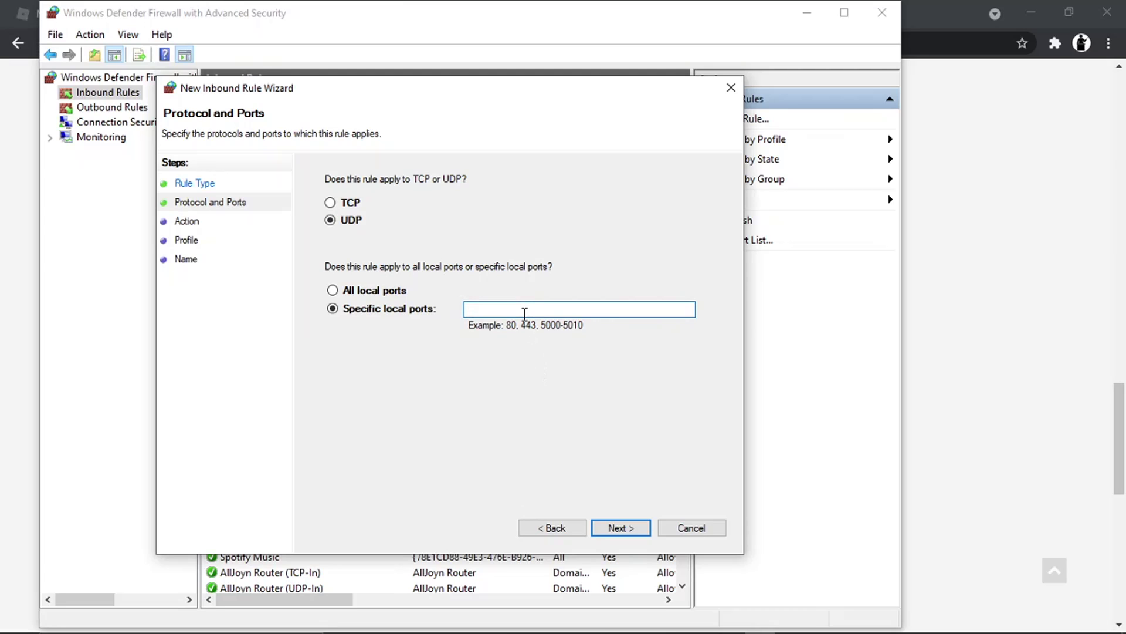
{"action": "key", "text": "ctrl+v"}
{"action": "left_click", "coordinate": [502, 308]}
{"action": "key", "text": "BackSpace"}
{"action": "key", "text": "Left"}
{"action": "key", "text": "BackSpace"}
{"action": "double_click", "coordinate": [498, 309]}
{"action": "left_click", "coordinate": [499, 309]}
{"action": "left_click", "coordinate": [618, 528]}
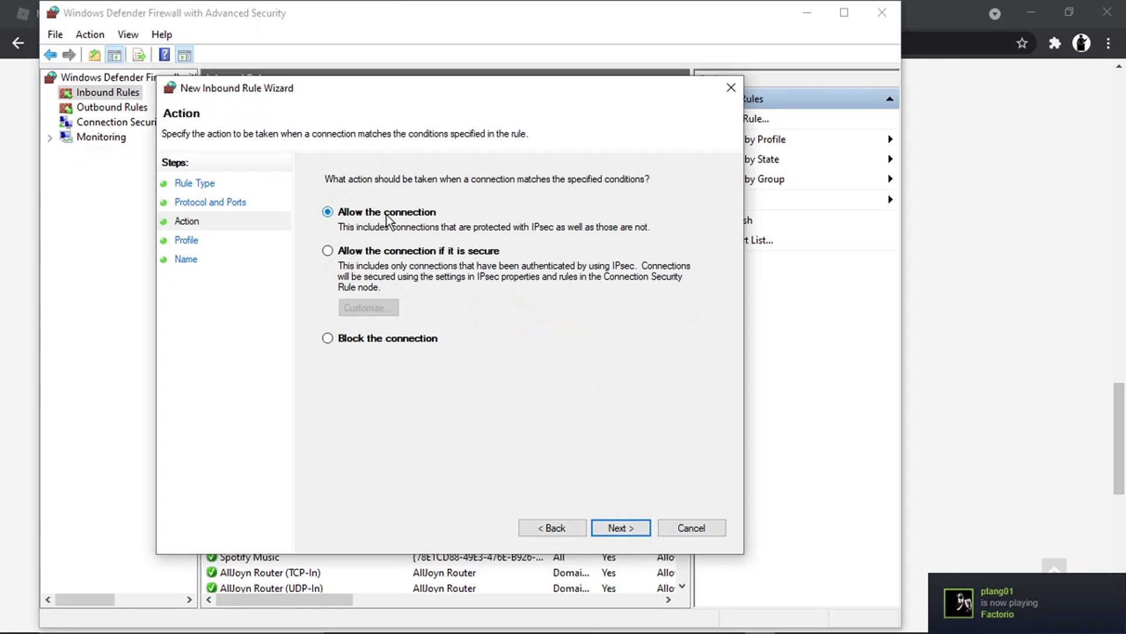
{"action": "left_click", "coordinate": [625, 527]}
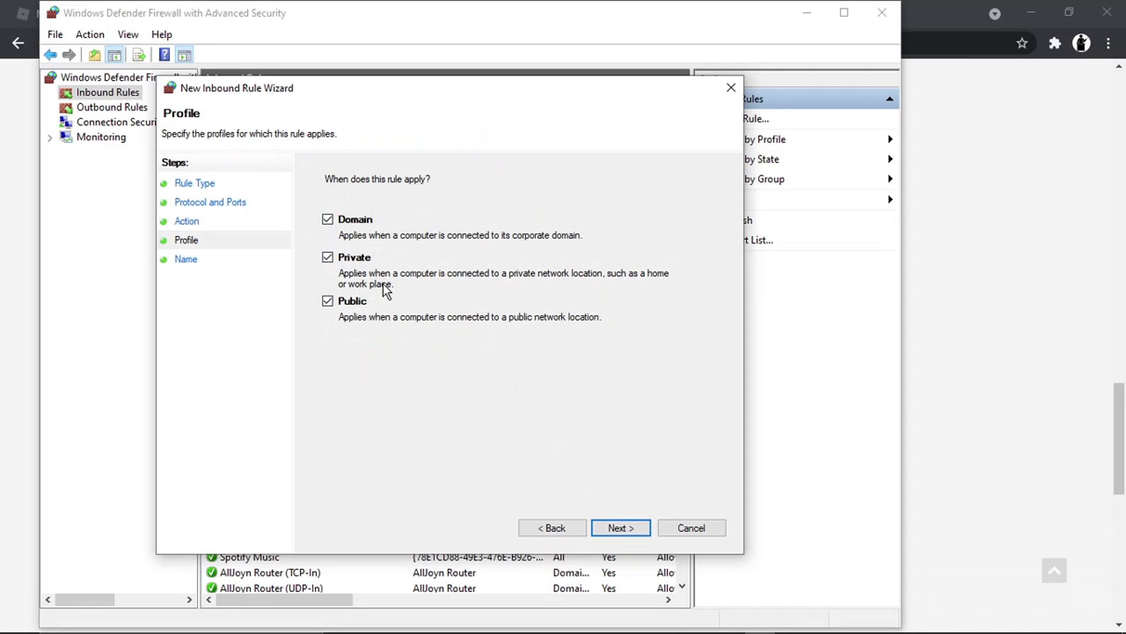
Keep all three profiles, name the rule 'Roblox High Ping', and finish it
{"action": "left_click", "coordinate": [613, 524]}
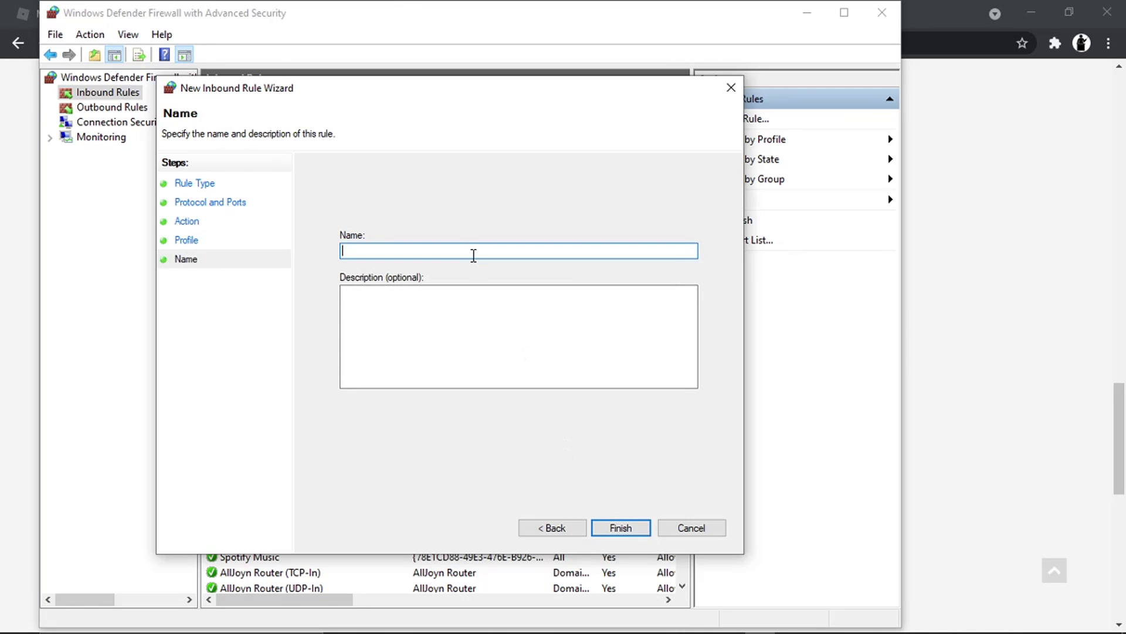
{"action": "type", "text": "Roblox"}
{"action": "type", "text": "High Ping"}
{"action": "key", "text": "BackSpace"}
{"action": "key", "text": "BackSpace"}
{"action": "type", "text": "ng"}
{"action": "left_click", "coordinate": [595, 327]}
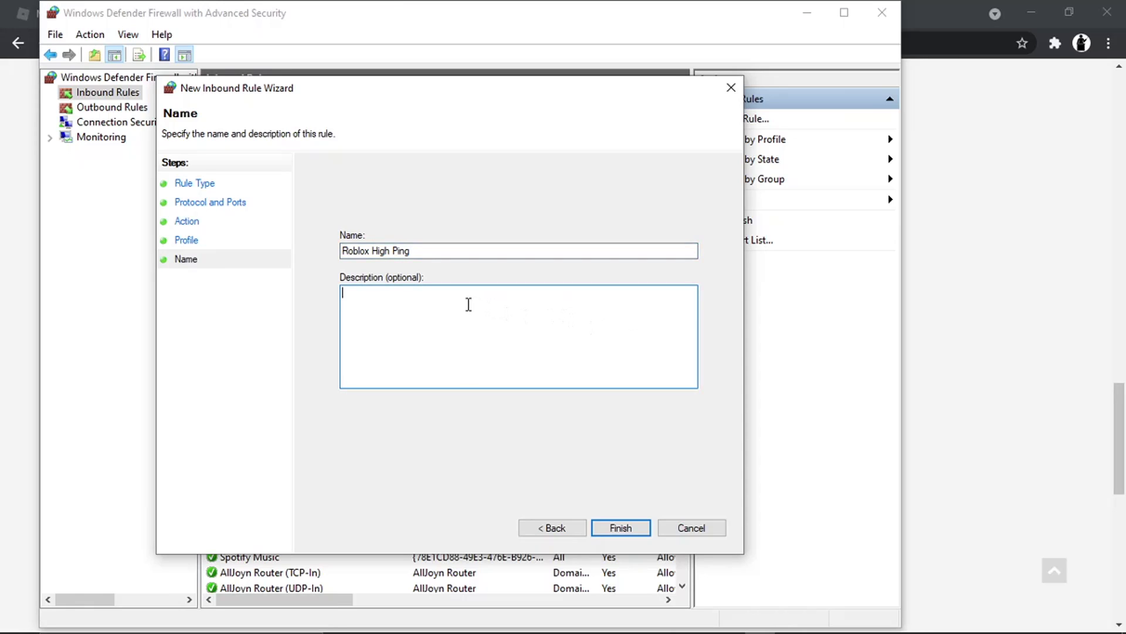
{"action": "left_click", "coordinate": [628, 524]}
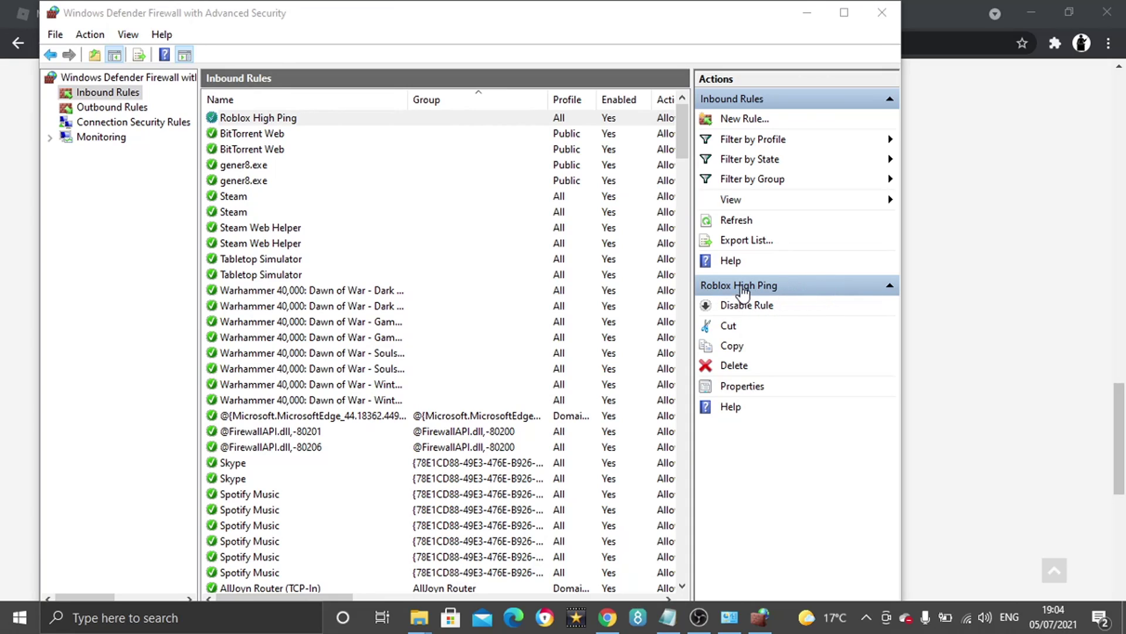
Show Outbound Rules, start a new Port rule, then cancel the wizard
{"action": "left_click", "coordinate": [105, 107]}
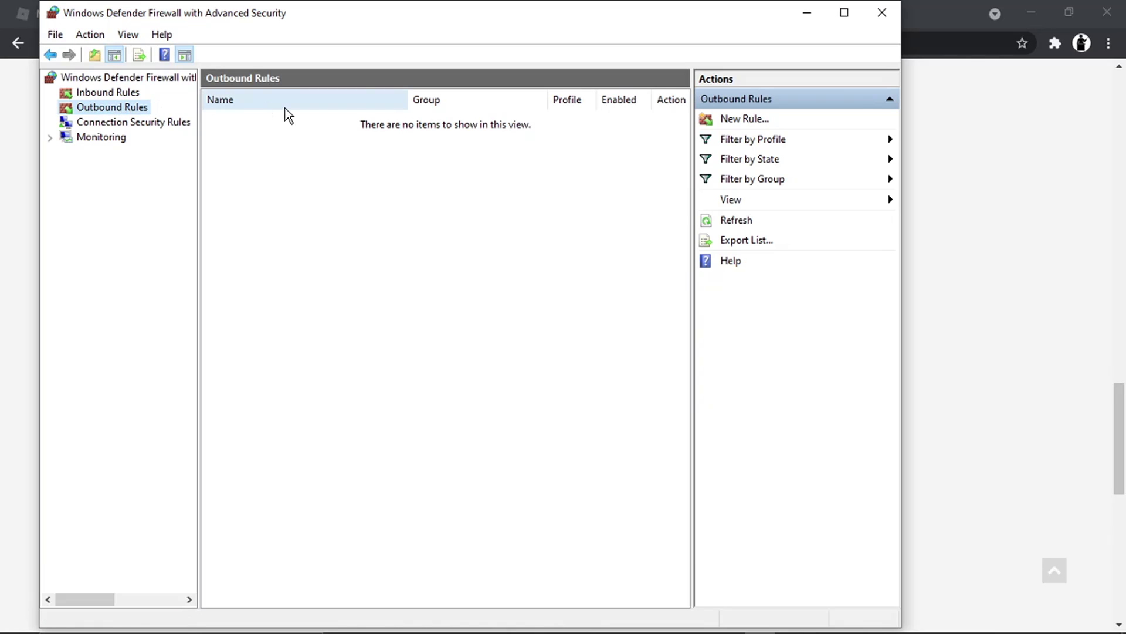
{"action": "left_click", "coordinate": [97, 107]}
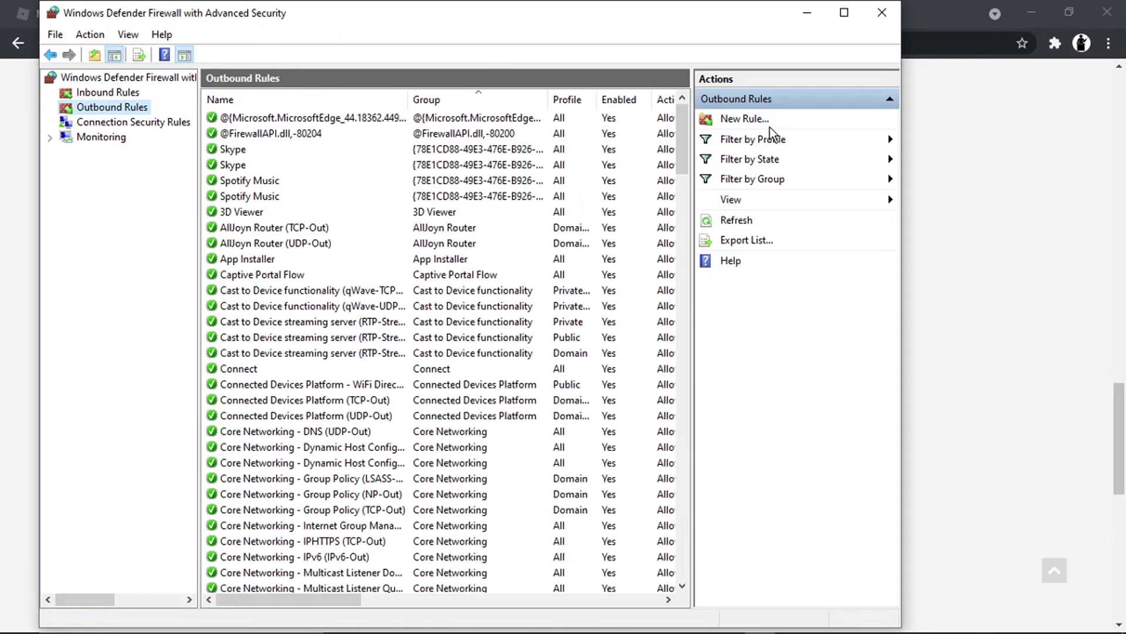
{"action": "left_click", "coordinate": [738, 118]}
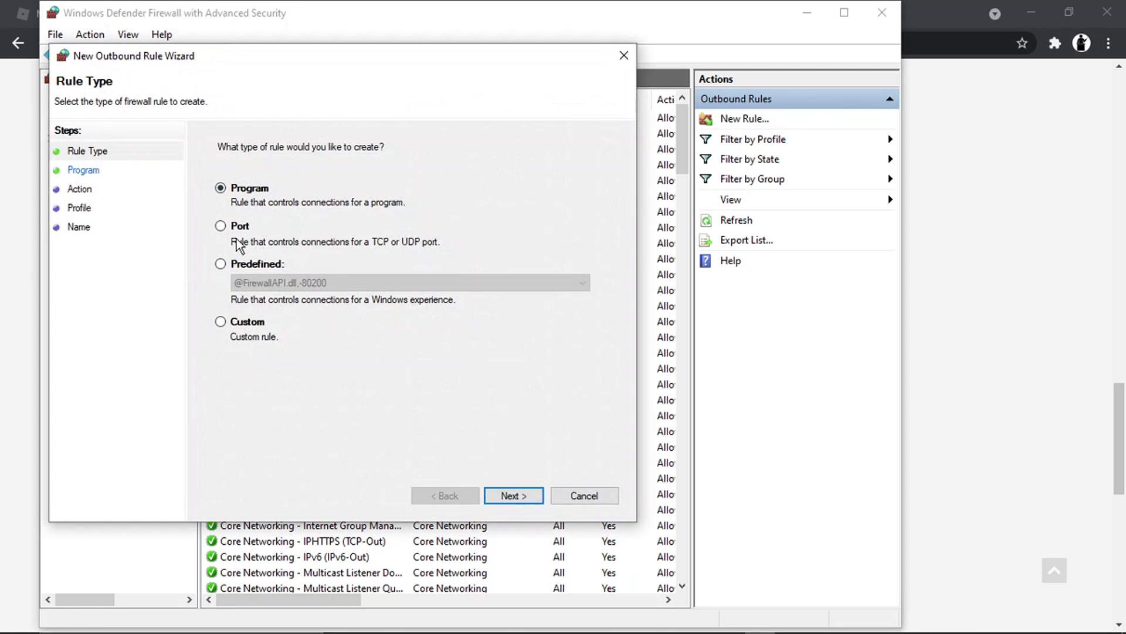
{"action": "left_click", "coordinate": [223, 227]}
{"action": "left_click", "coordinate": [628, 55]}
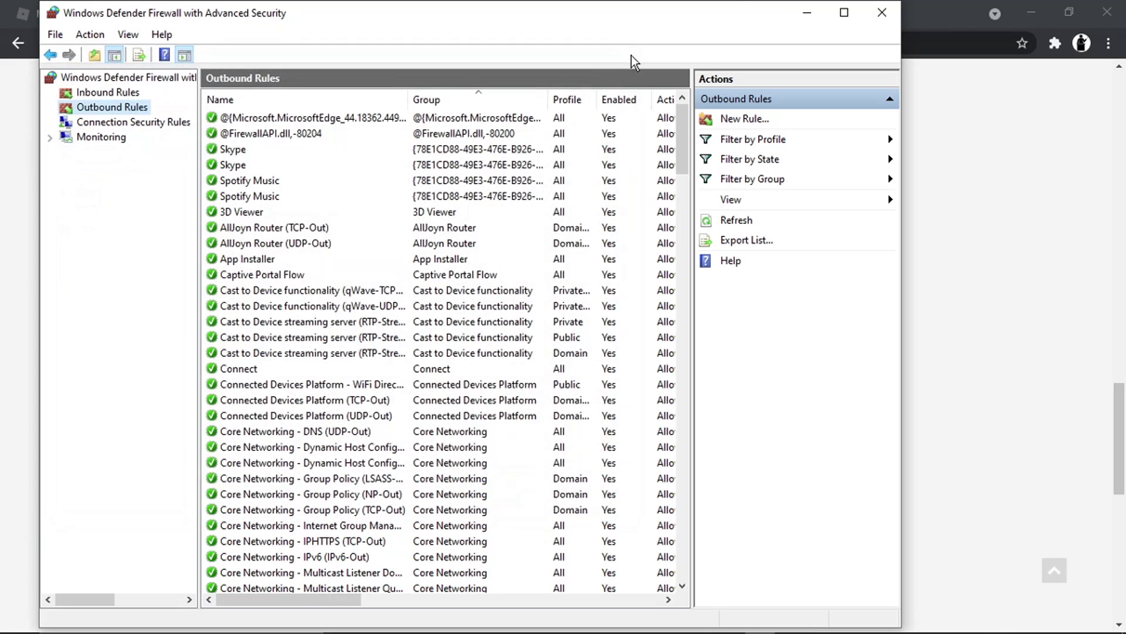